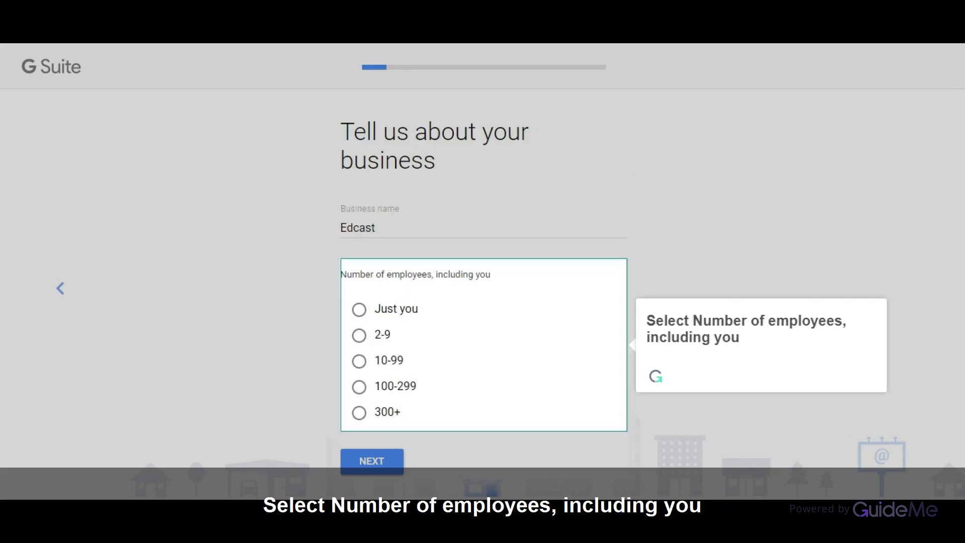
Step: Choose 100-299 as the employee count for Edcast
click(359, 387)
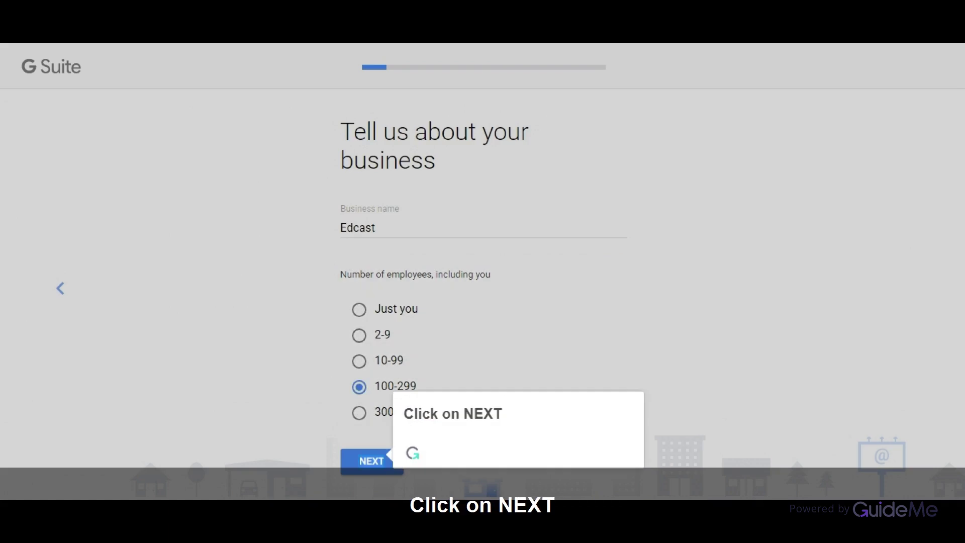
Step: Submit Edcast's name and size, then the India location and business phone number
click(371, 461)
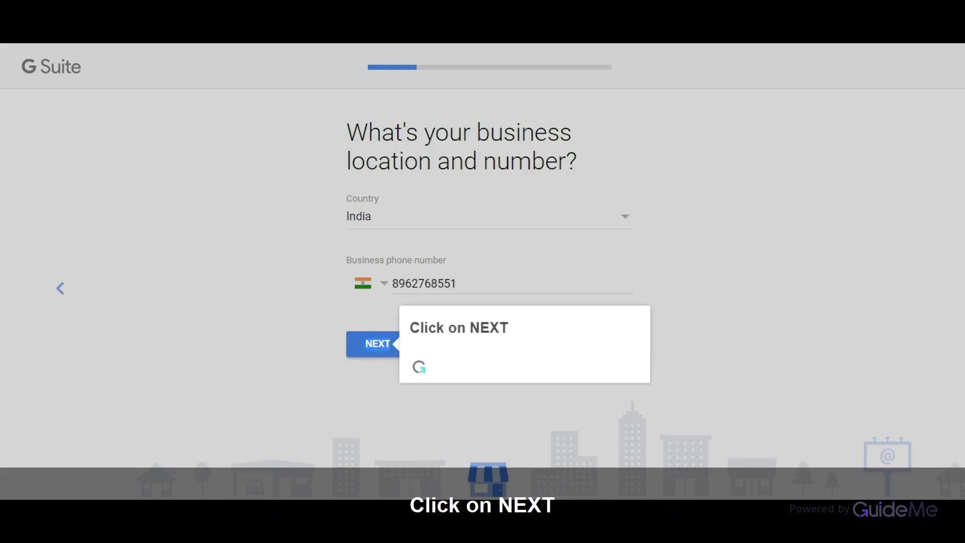
click(377, 343)
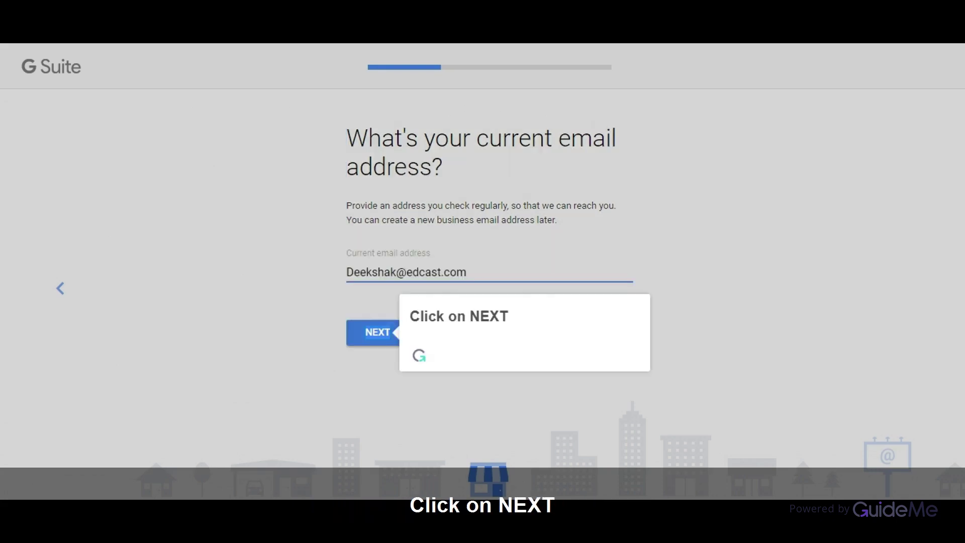
Step: Submit the current contact email address to reach the domain question
click(377, 332)
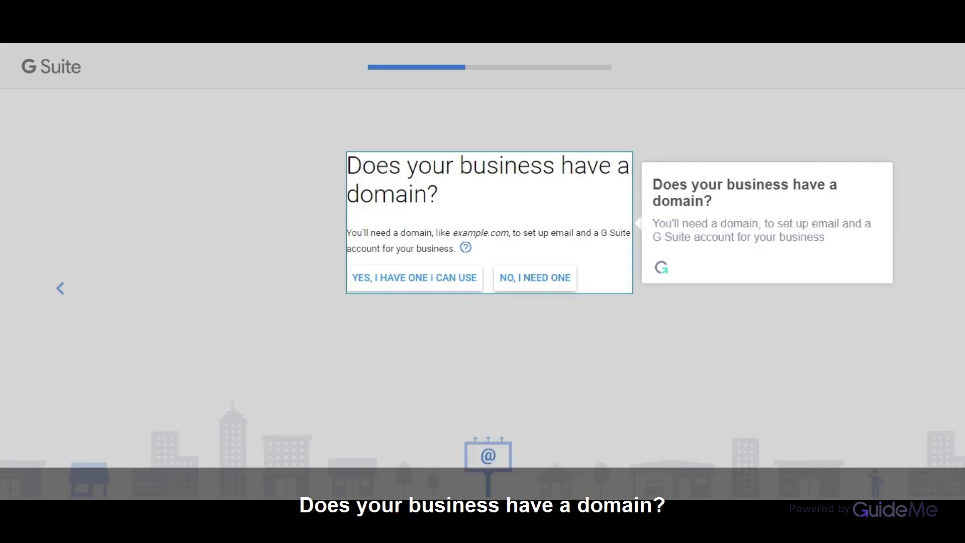